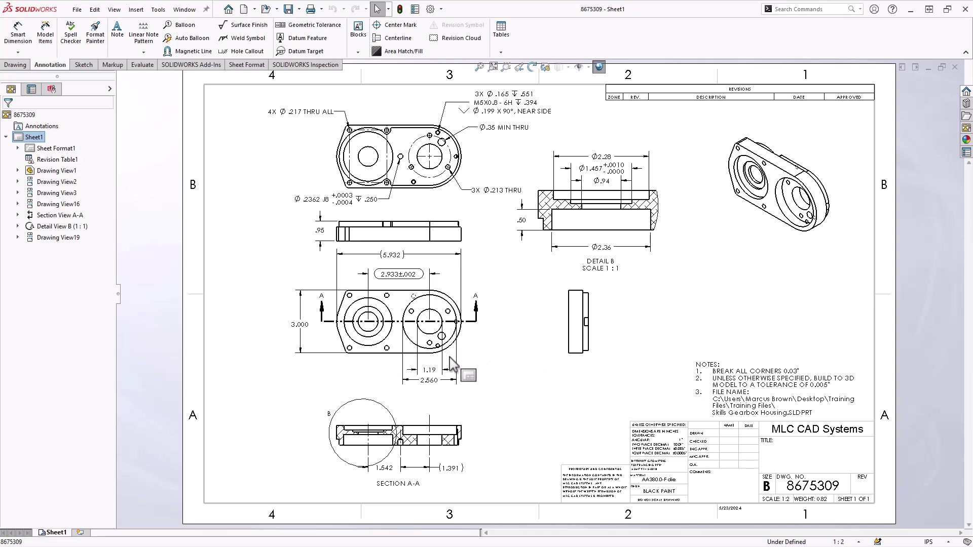
# Start a new inspection project from the inspection commands
pyautogui.click(310, 66)
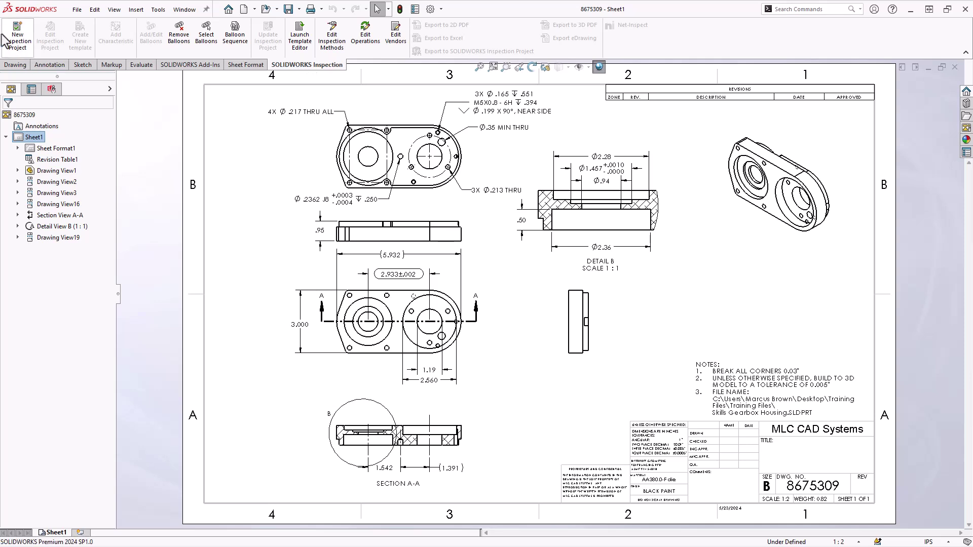
pyautogui.click(17, 37)
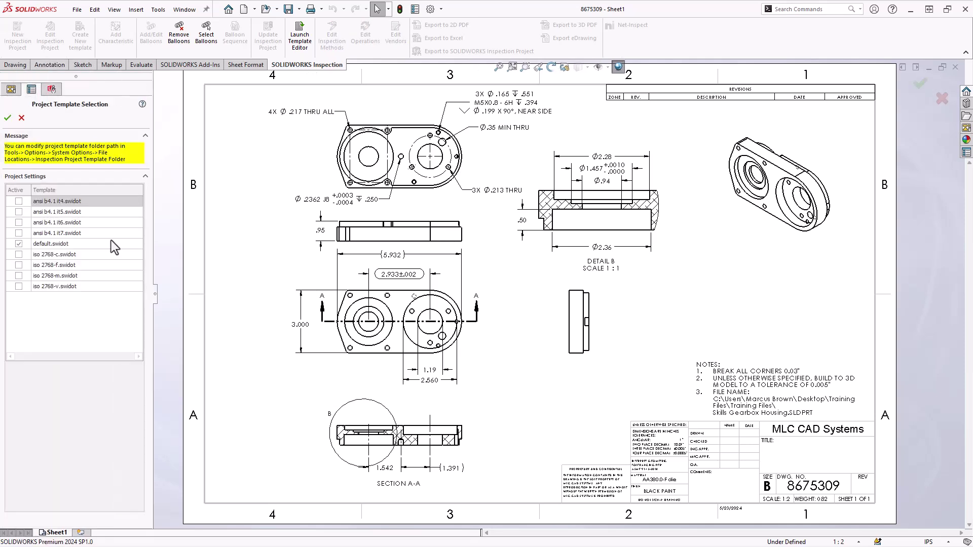
# Accept the default.swidot template and zoom around Section A-A to review balloons 1–17
pyautogui.click(8, 119)
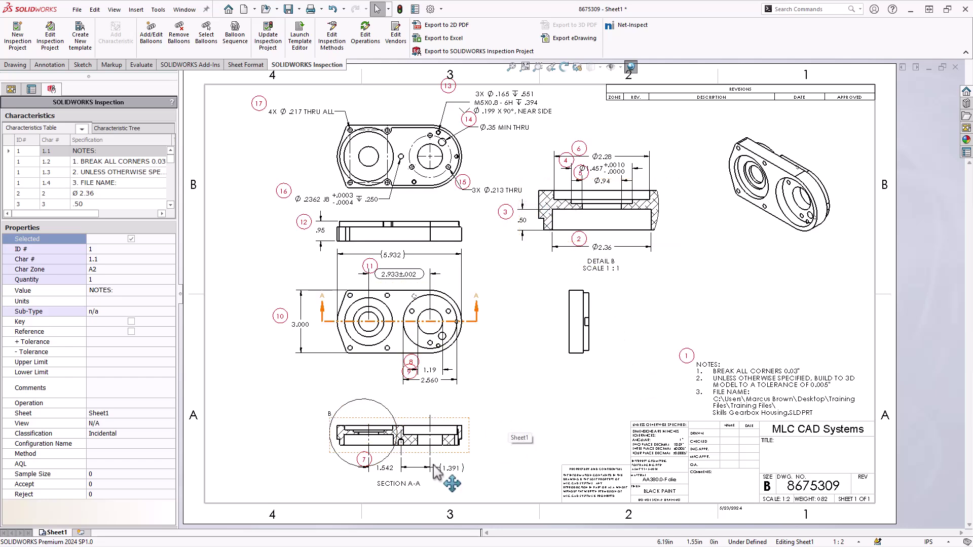
pyautogui.scroll(-4, 436, 471)
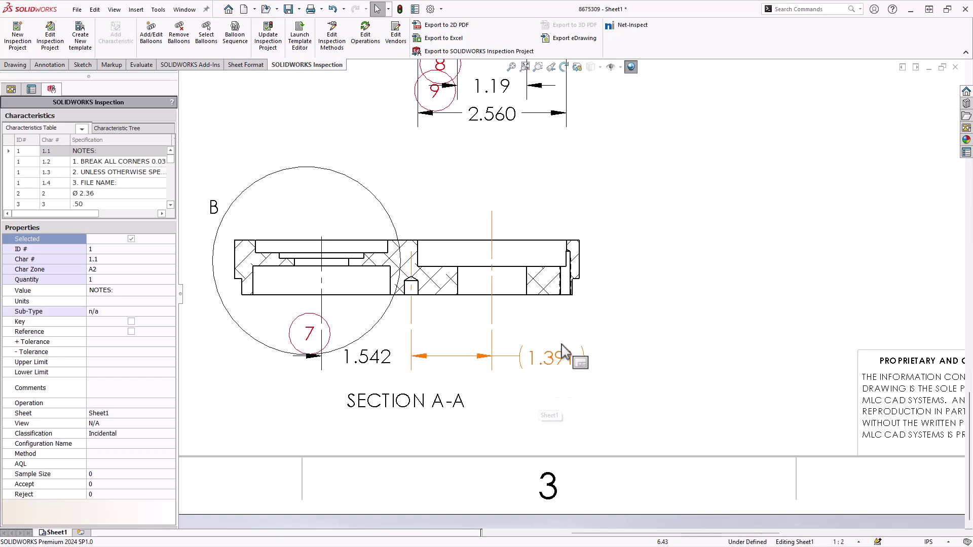
pyautogui.scroll(5, 583, 329)
pyautogui.scroll(4, 629, 254)
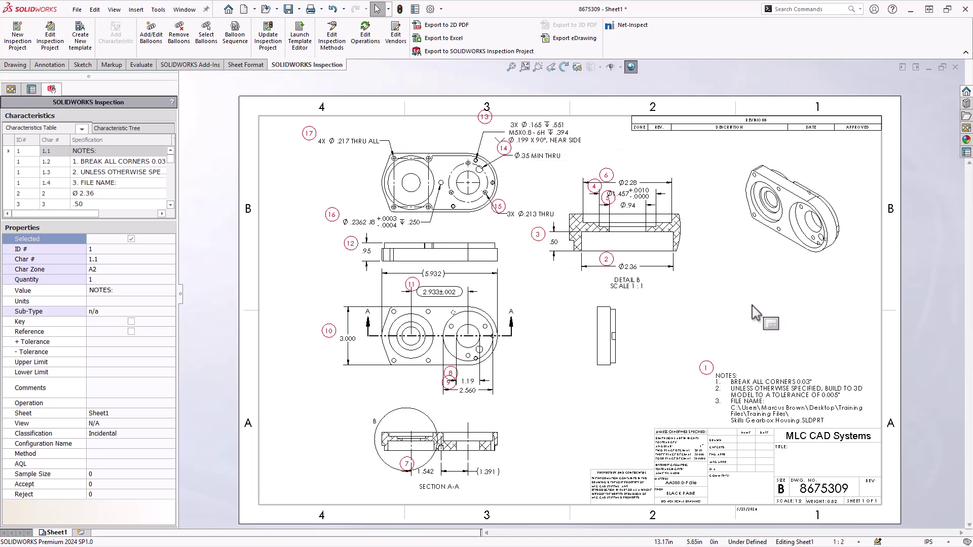
# Move balloon 13 beside its hole callout and exclude the Ø.35 MIN THRU note from inspection
pyautogui.scroll(5, 465, 165)
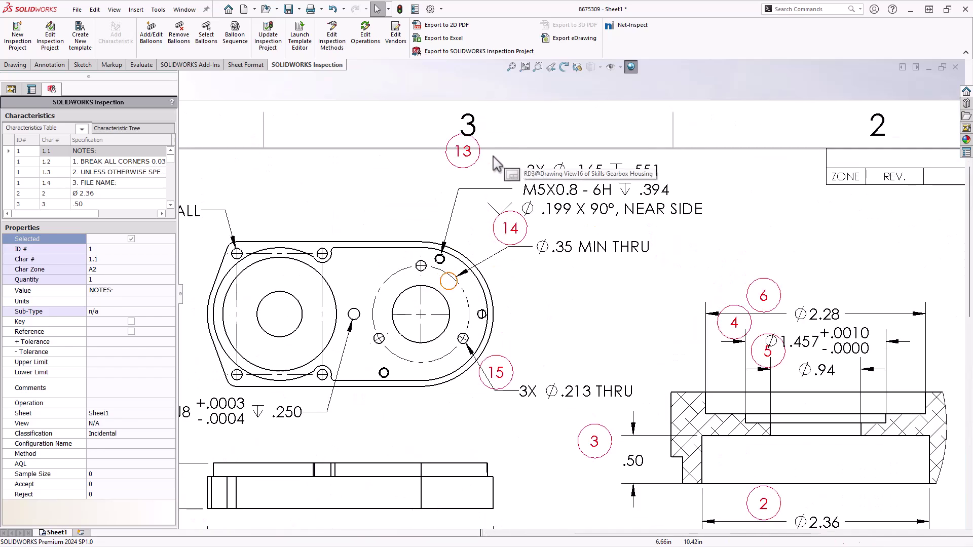
pyautogui.moveTo(466, 166); pyautogui.dragTo(504, 184)
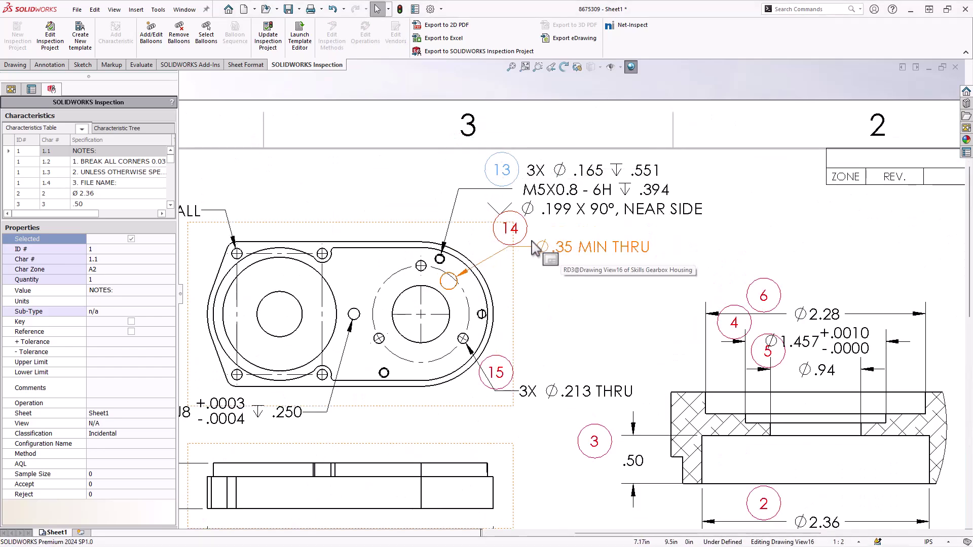
pyautogui.click(560, 250)
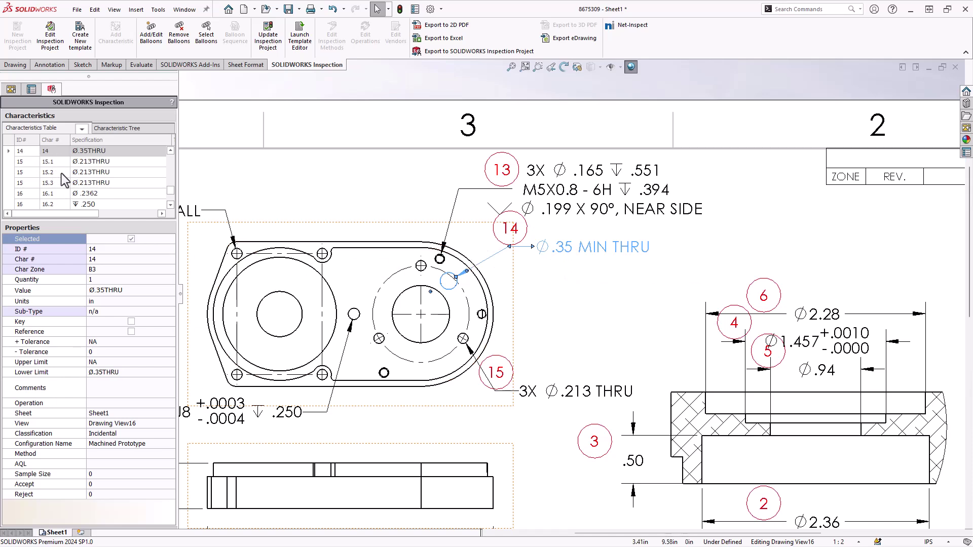
pyautogui.click(130, 240)
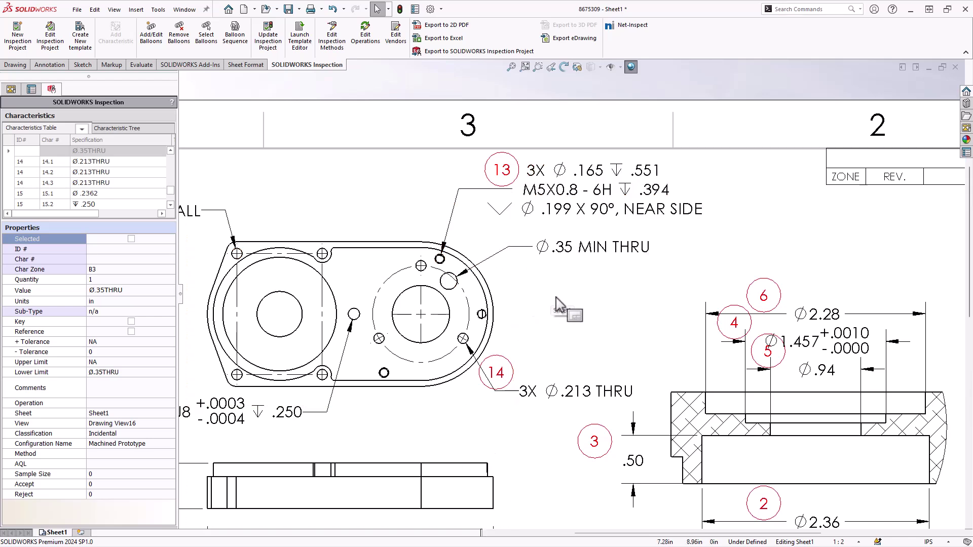
pyautogui.press('f')
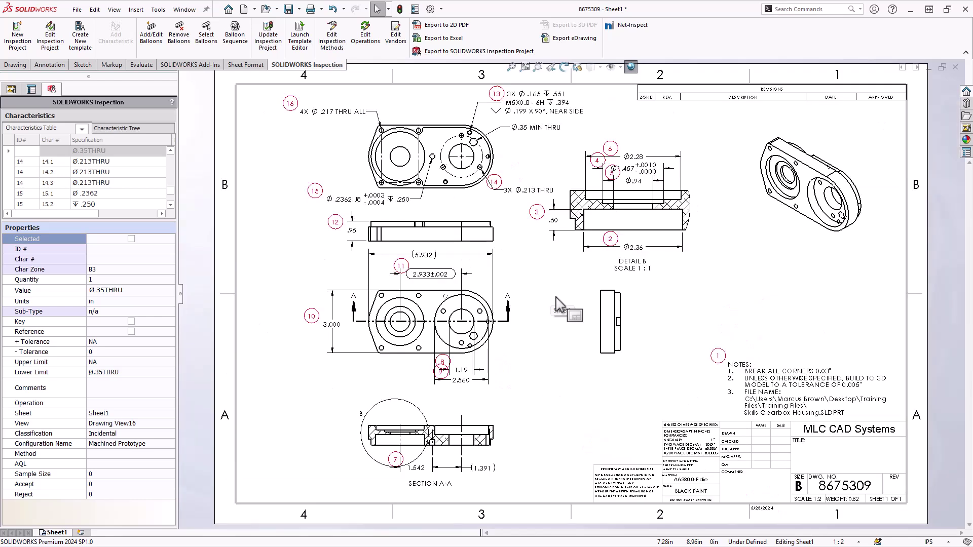
# Export the characteristics to Excel with the AS9102 template and save the report workbook
pyautogui.click(443, 40)
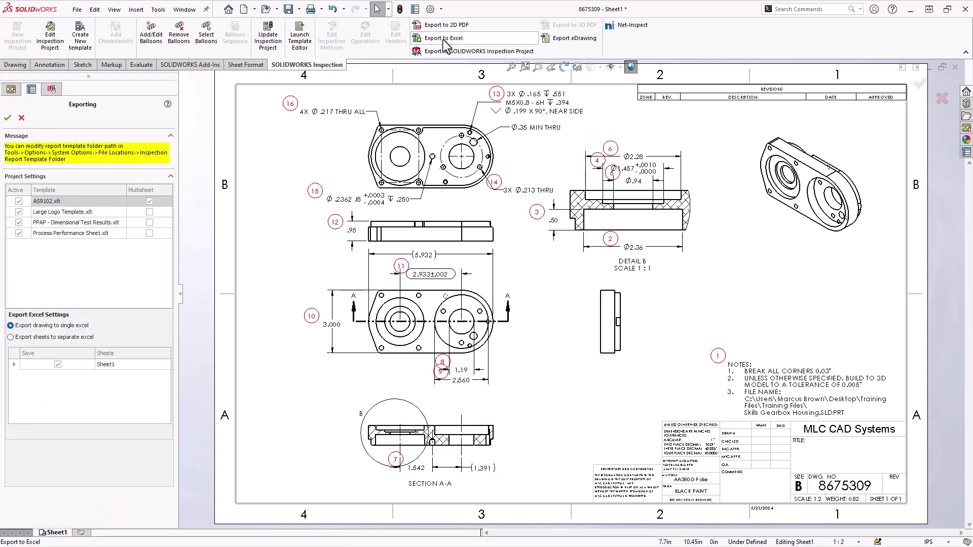
pyautogui.click(8, 118)
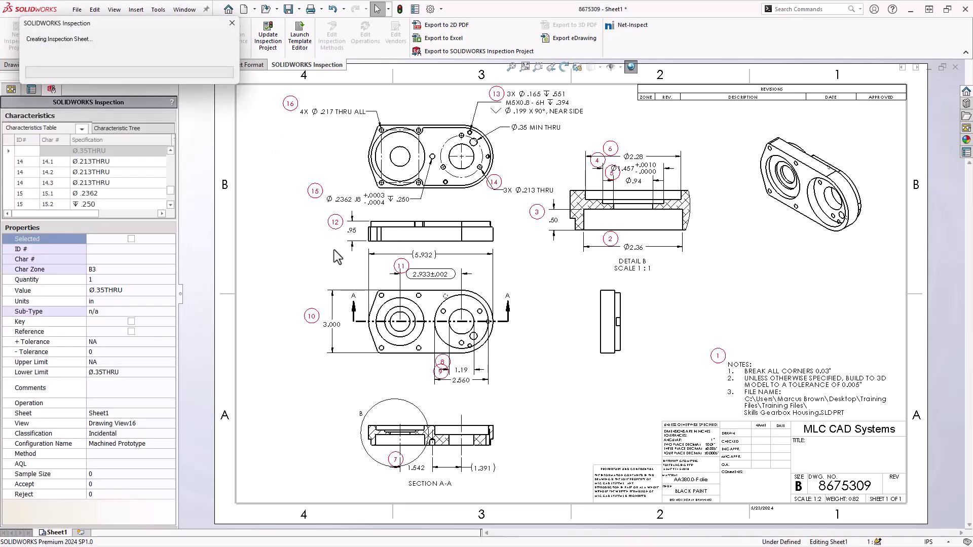
pyautogui.click(390, 257)
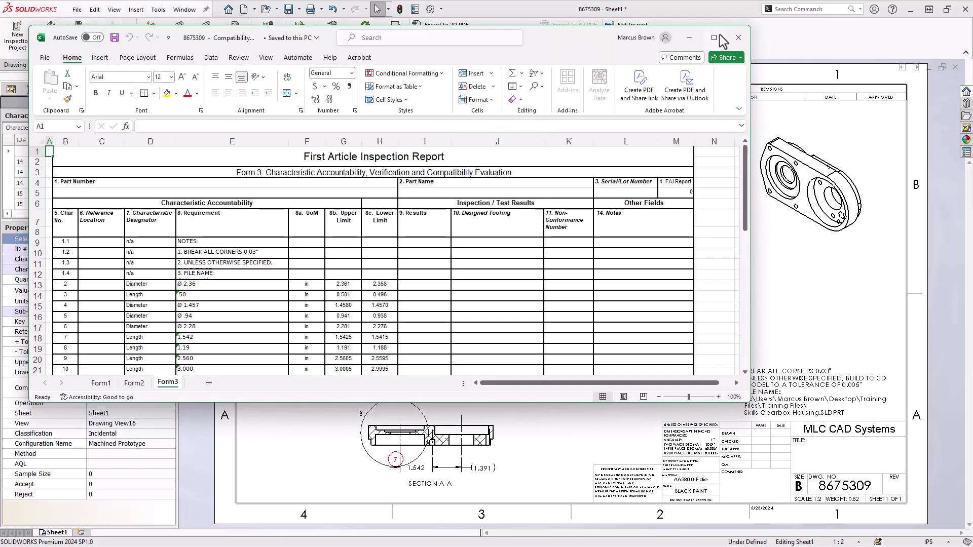
# Maximize the report and review limits for Ø 2.36 (2.361–2.358) and Ø 1.457 (1.4580–1.4570)
pyautogui.click(720, 37)
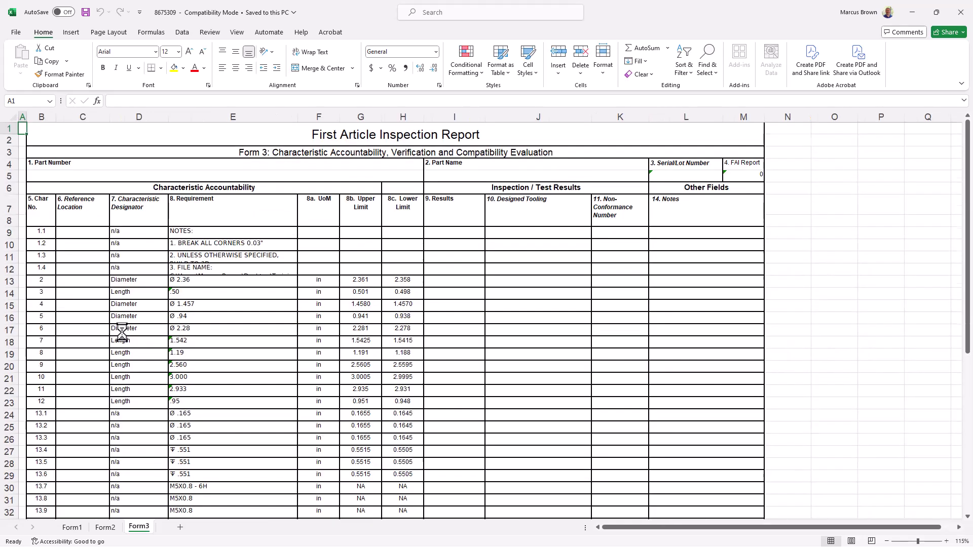
pyautogui.keyDown('ctrl'); pyautogui.scroll(5, 122, 332); pyautogui.keyUp('ctrl')
pyautogui.click(366, 280)
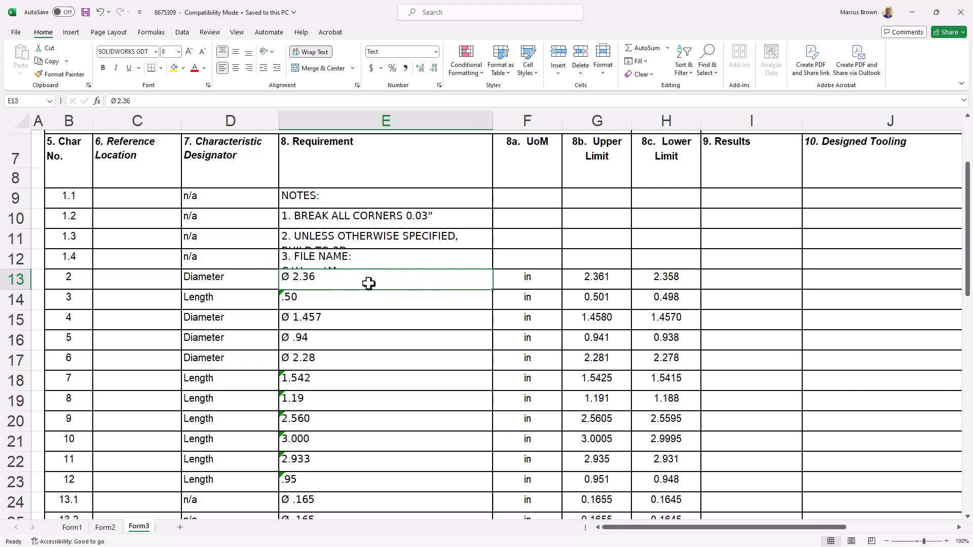
pyautogui.click(598, 286)
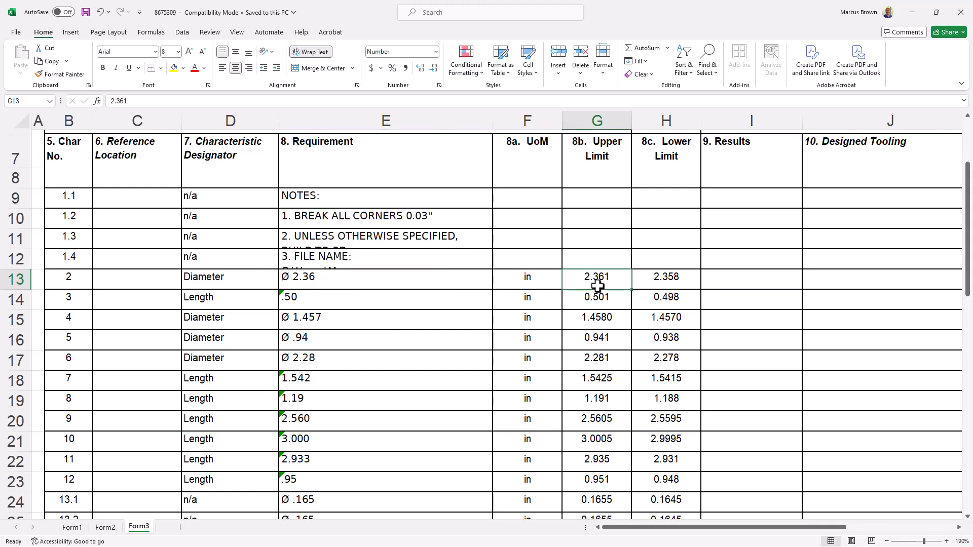
pyautogui.click(674, 280)
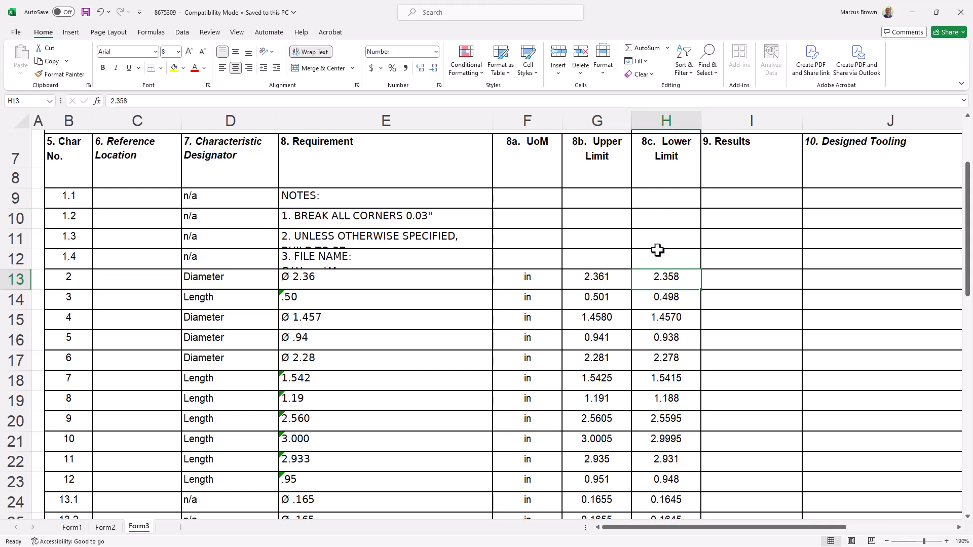
pyautogui.click(623, 318)
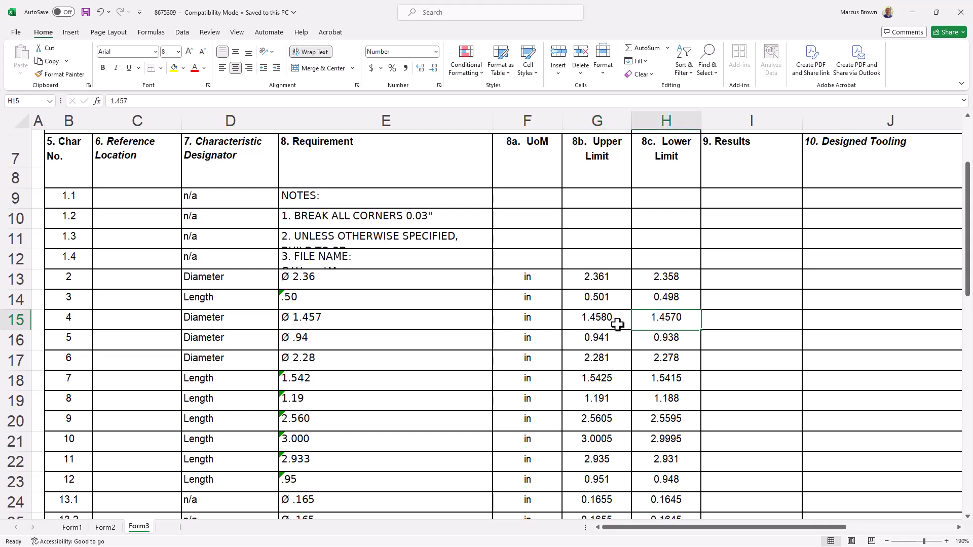
pyautogui.click(715, 279)
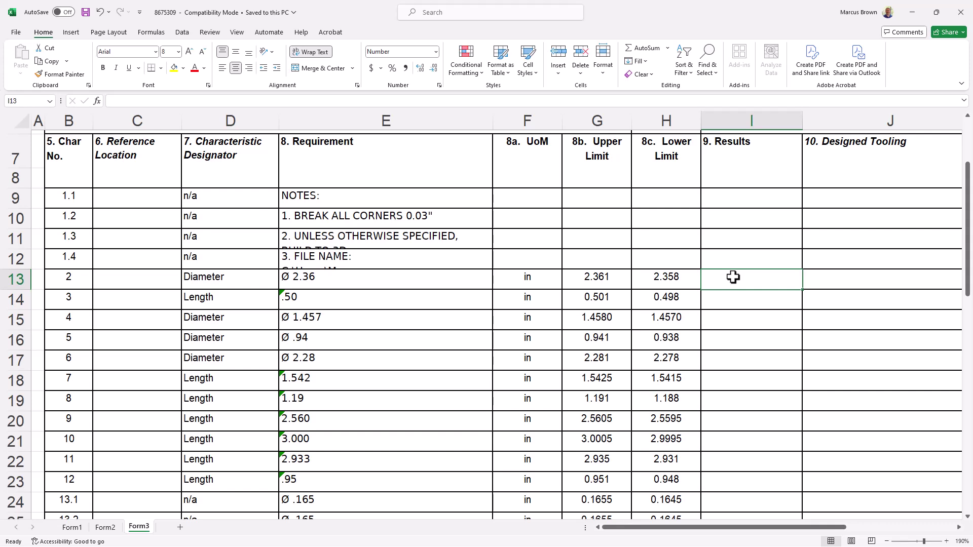
# Enter results 2.3600 and 0.5011, then format results I13:I23 to four decimal places
pyautogui.write('2.36')
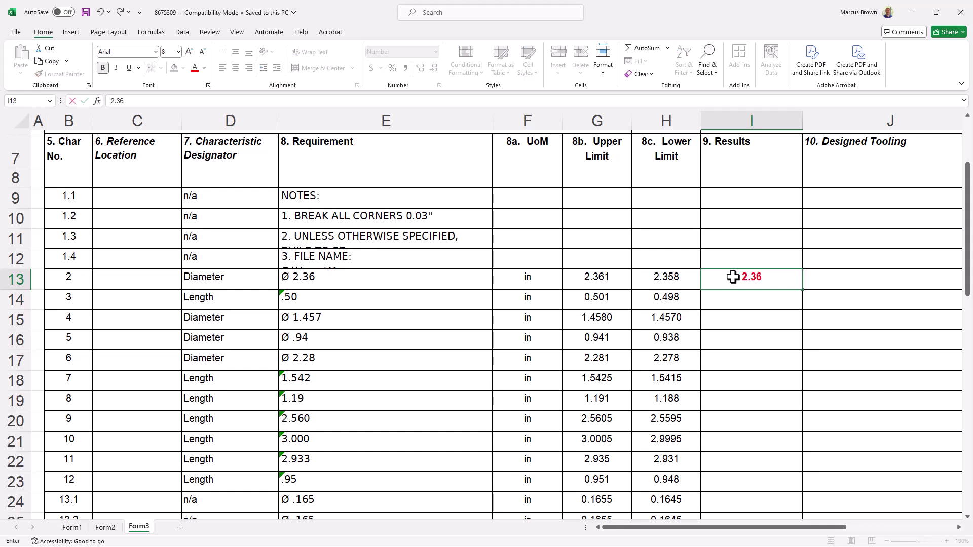
pyautogui.press('Return')
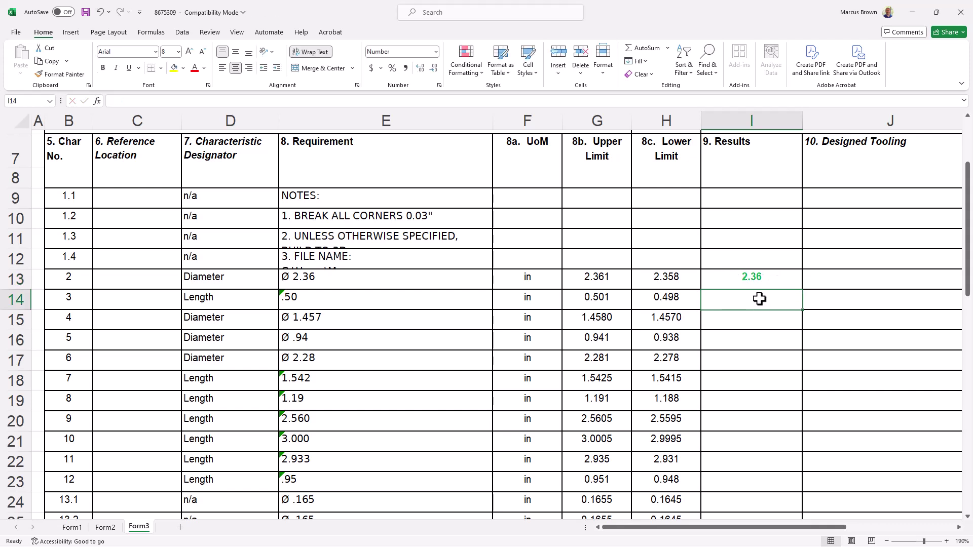
pyautogui.write('.5011')
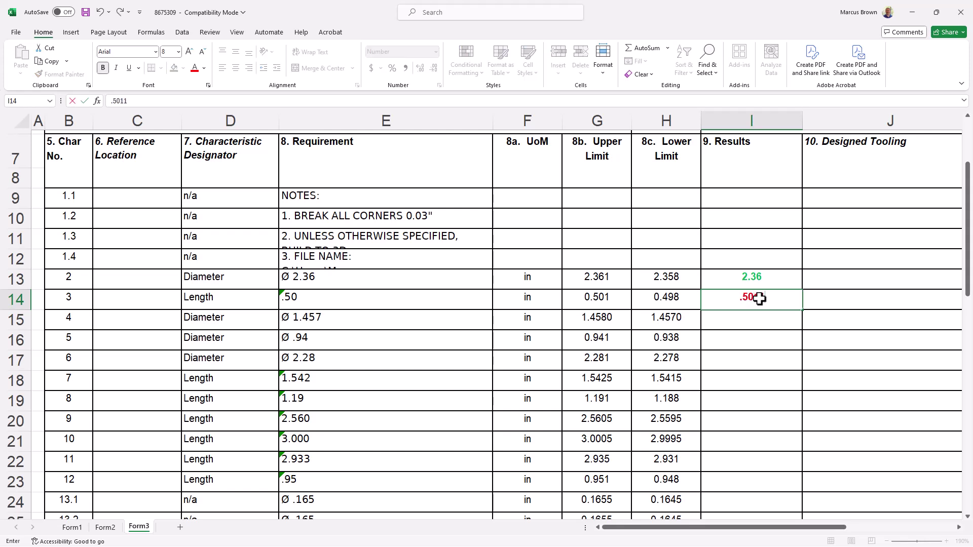
pyautogui.press('Return')
pyautogui.moveTo(759, 278); pyautogui.dragTo(767, 484)
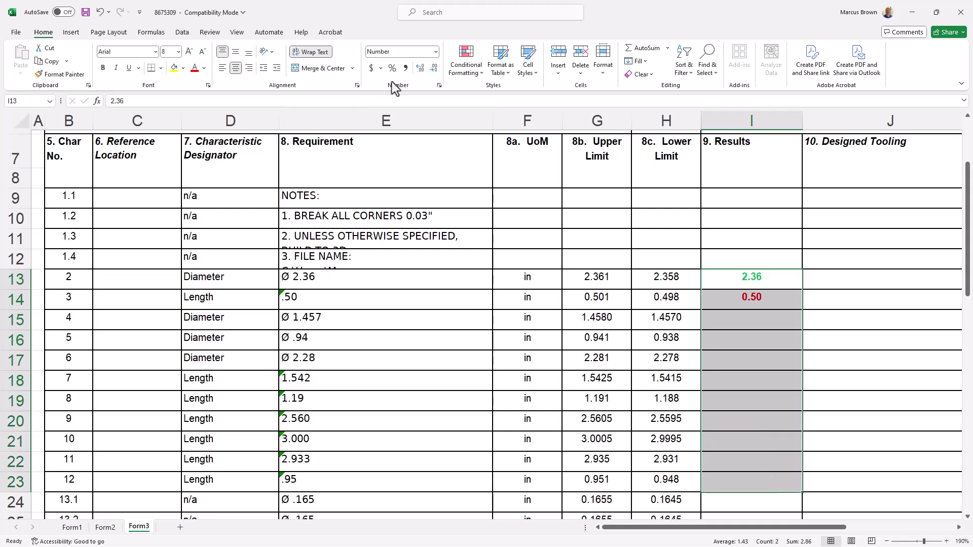
pyautogui.click(434, 69)
pyautogui.click(418, 71)
pyautogui.click(417, 71)
pyautogui.click(418, 71)
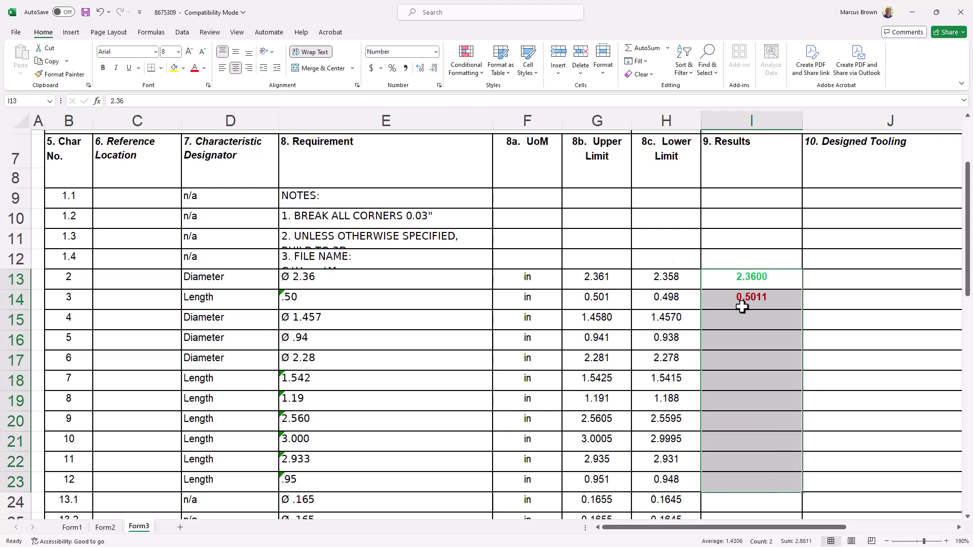
# Enter results 1.4580 and 0.9420 for the Ø 1.457 and following characteristic
pyautogui.click(754, 318)
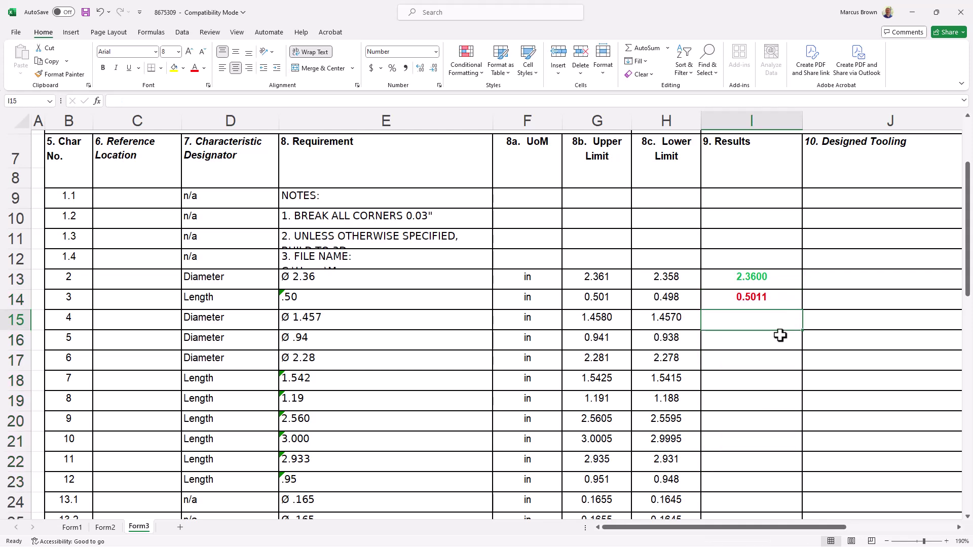
pyautogui.write('1.458')
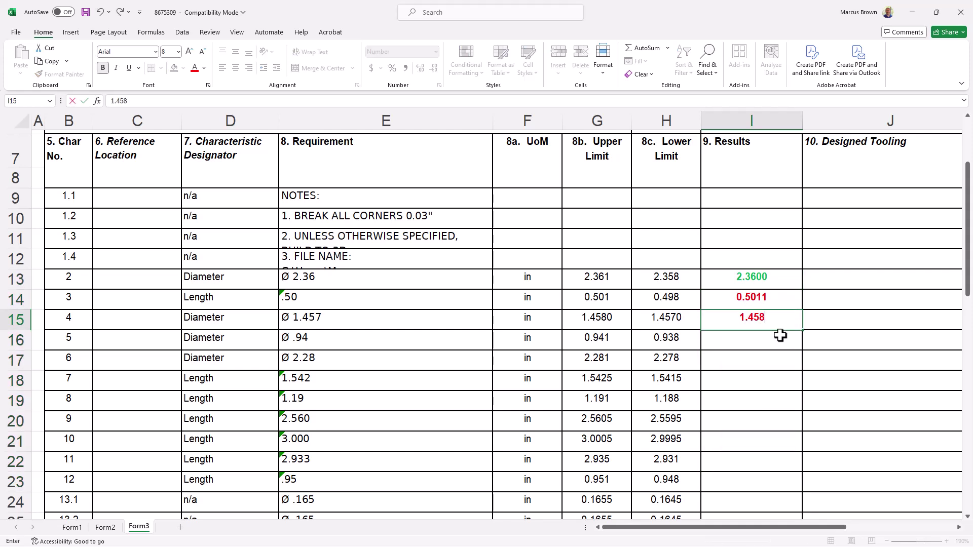
pyautogui.press('Return')
pyautogui.write('.942')
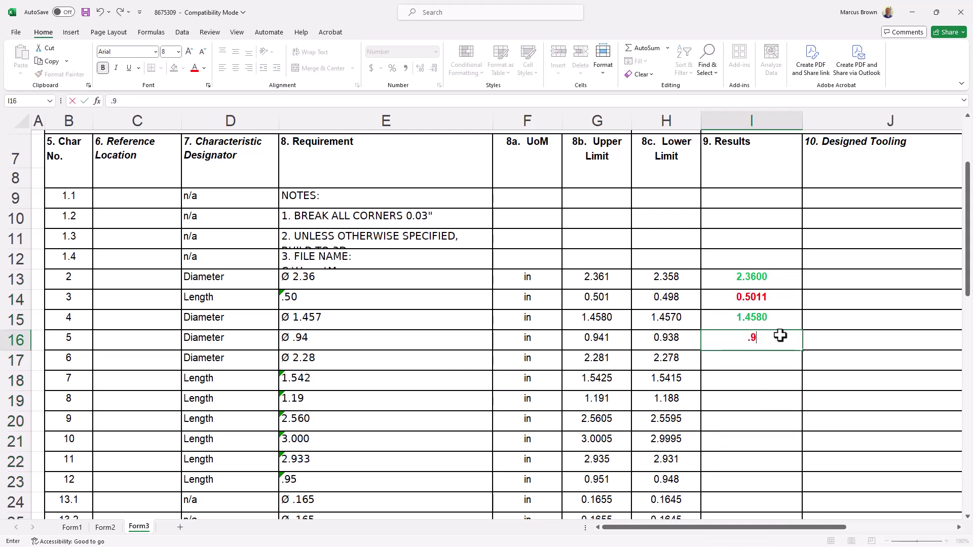
pyautogui.press('Return')
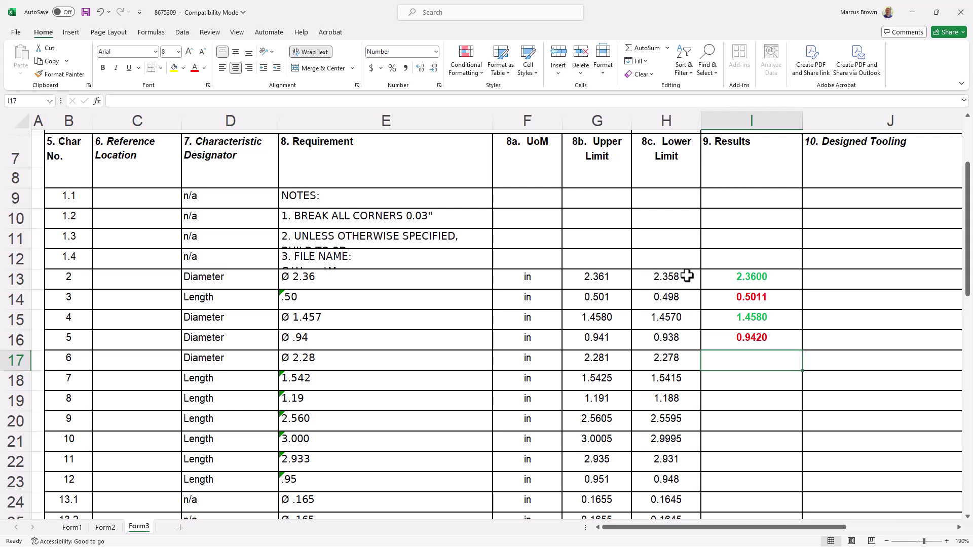
pyautogui.scroll(-1, 780, 299)
pyautogui.scroll(-2, 796, 302)
pyautogui.scroll(4, 811, 288)
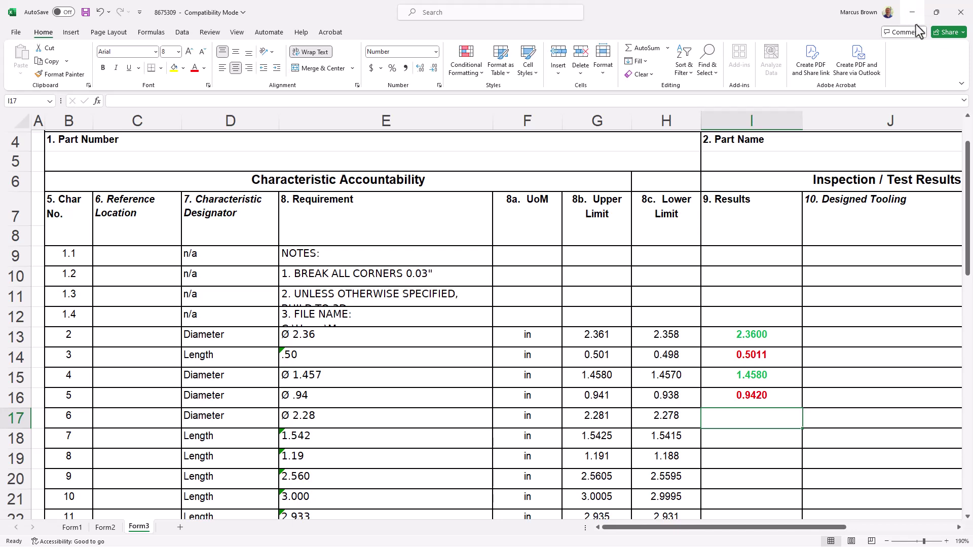
# Minimize the Excel report to bring the 8675309 ballooned drawing back into view
pyautogui.click(911, 14)
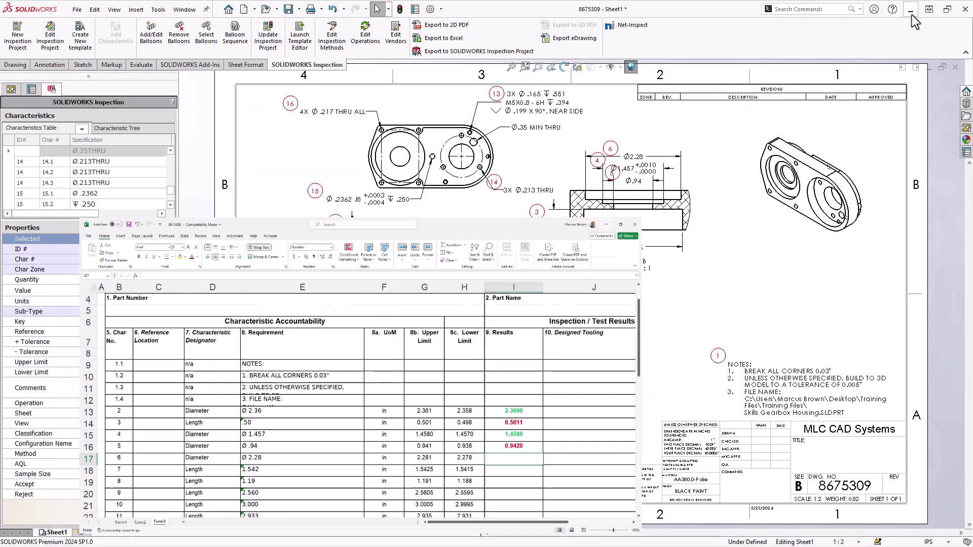